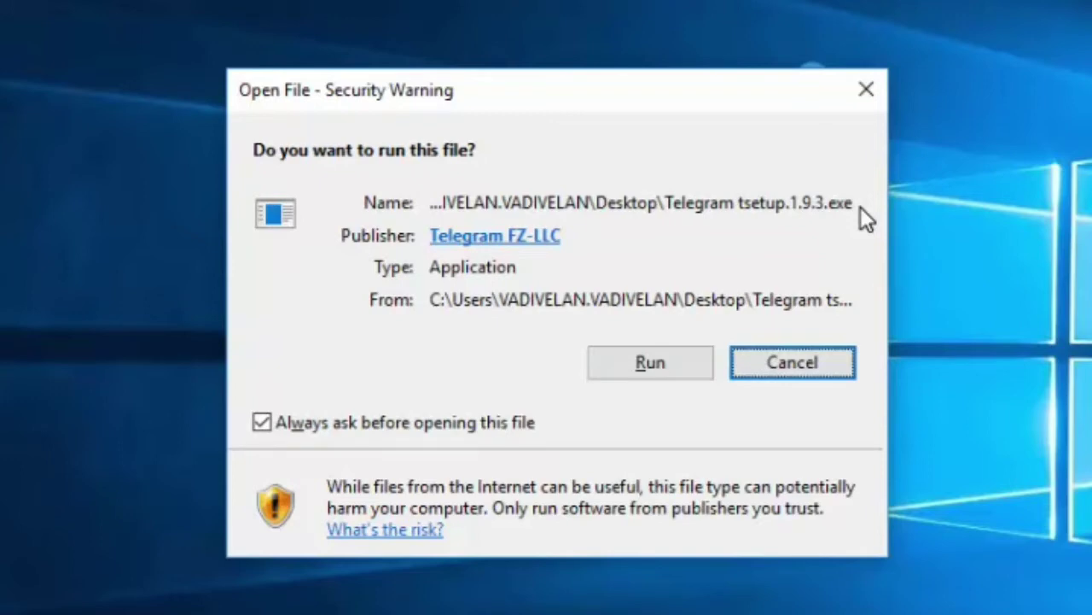
Allow the downloaded Telegram installer to run and keep English as the setup language
key(alt+r)
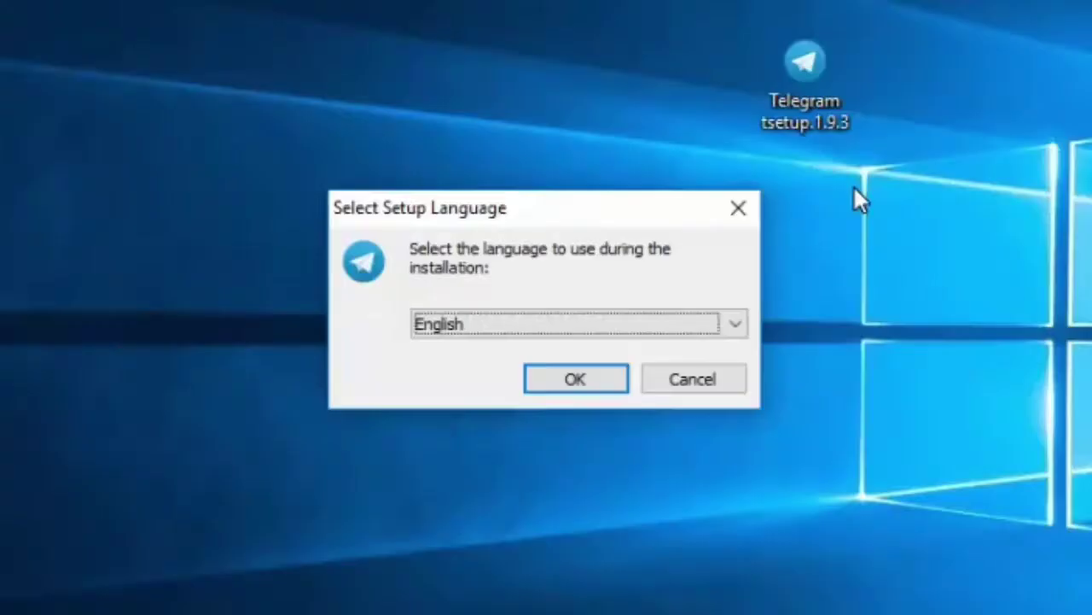
key(Return)
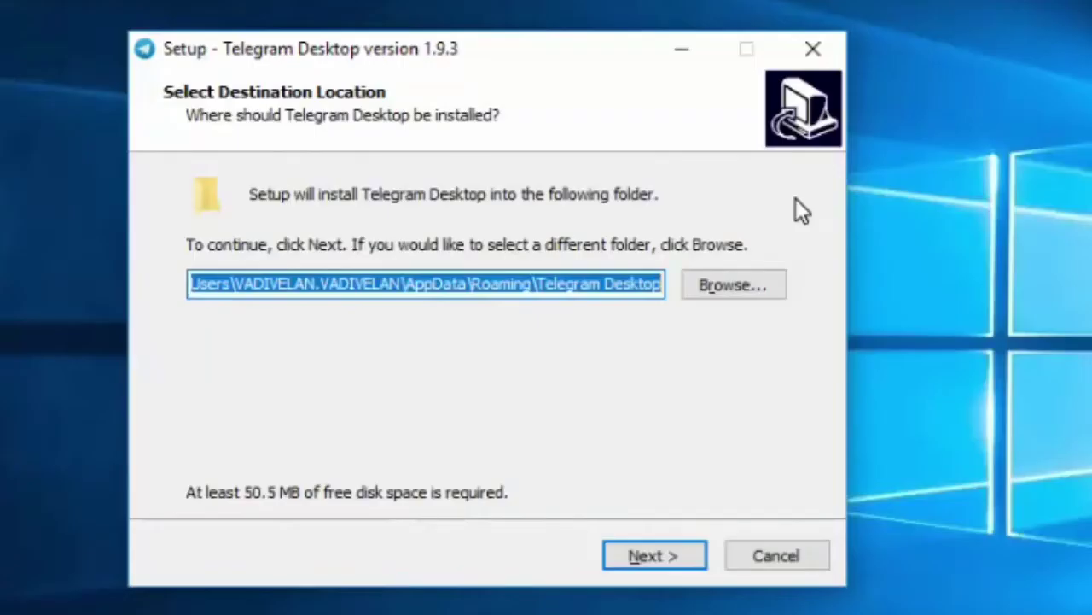
Install Telegram Desktop with the default folder, Start Menu folder and a desktop shortcut
key(Return)
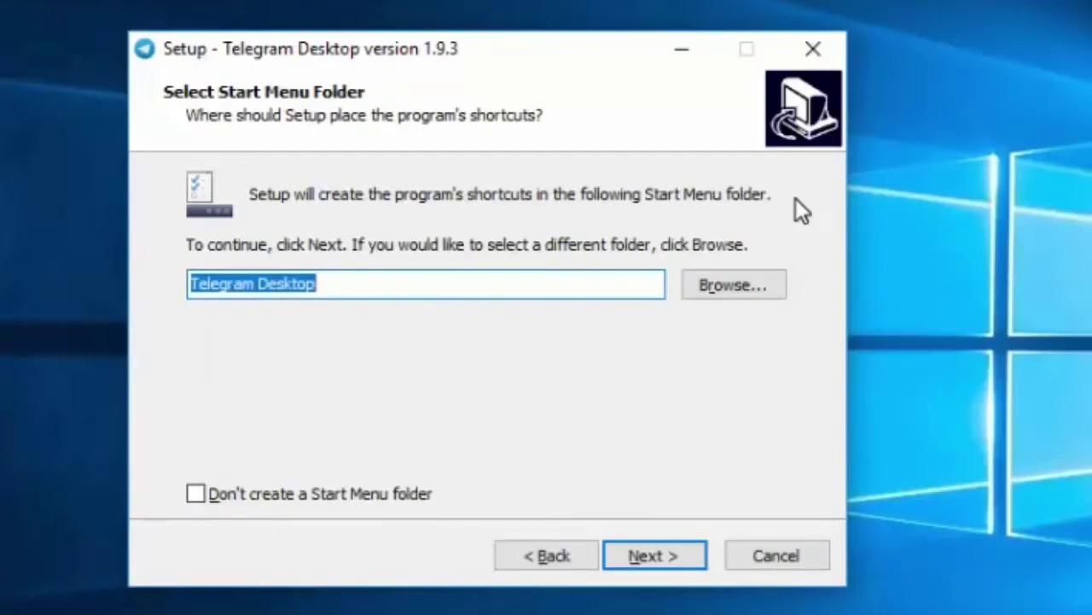
key(Return)
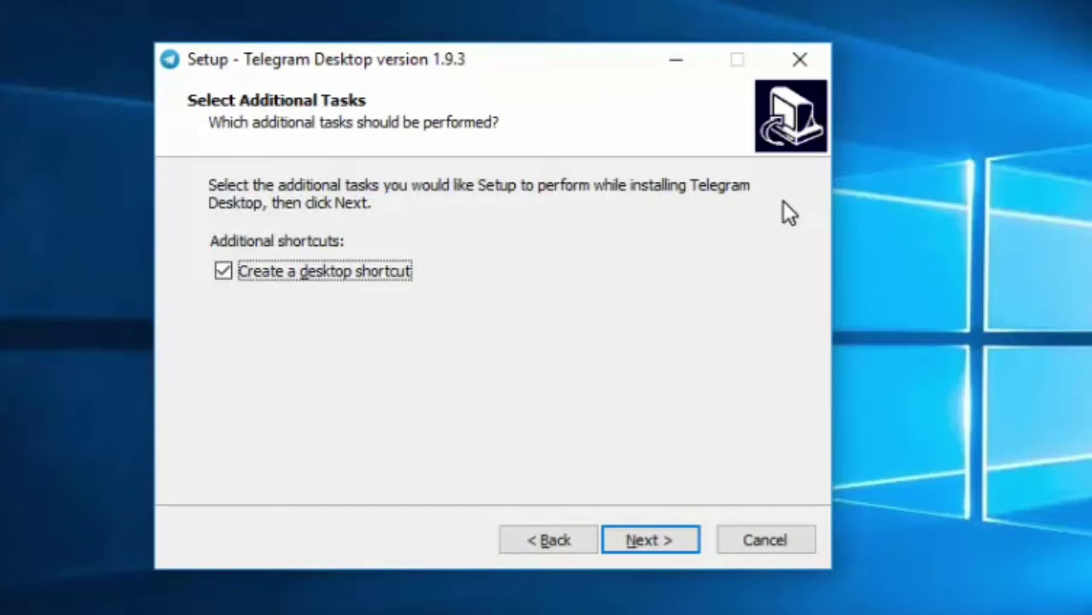
key(Return)
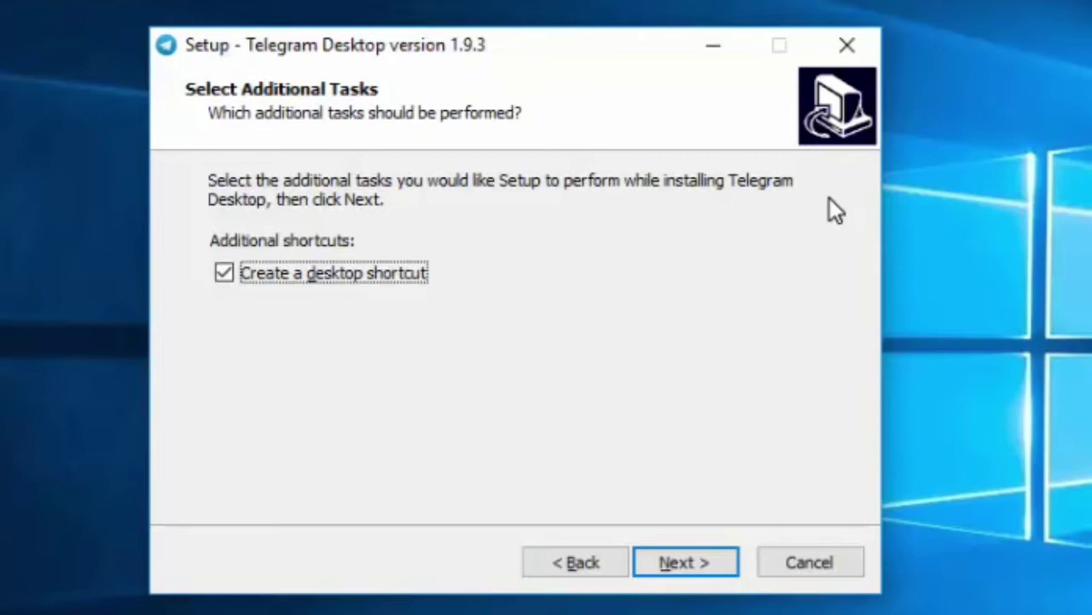
key(Return)
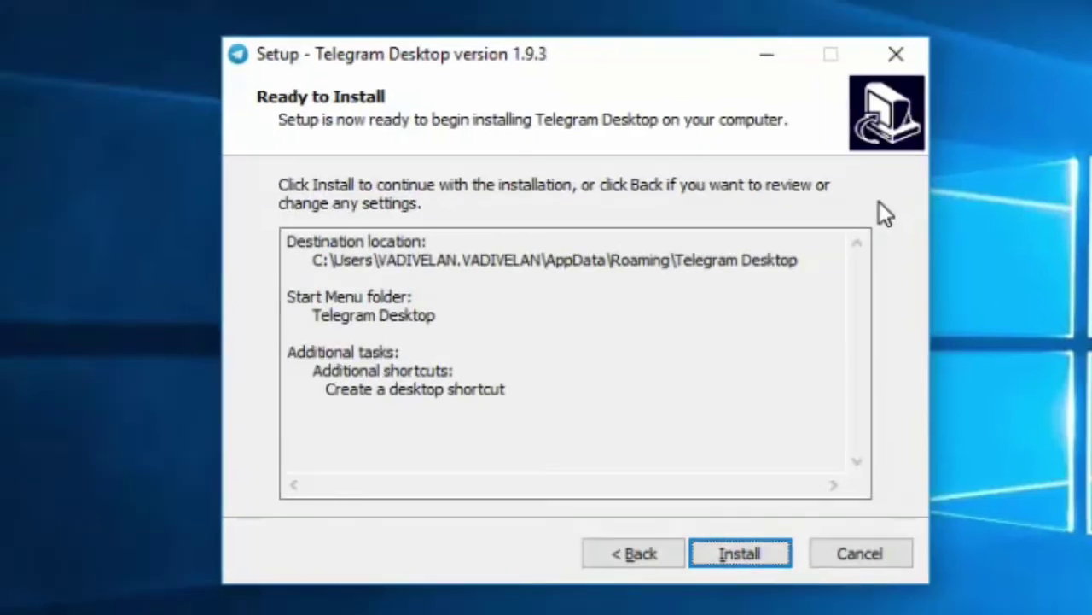
key(Return)
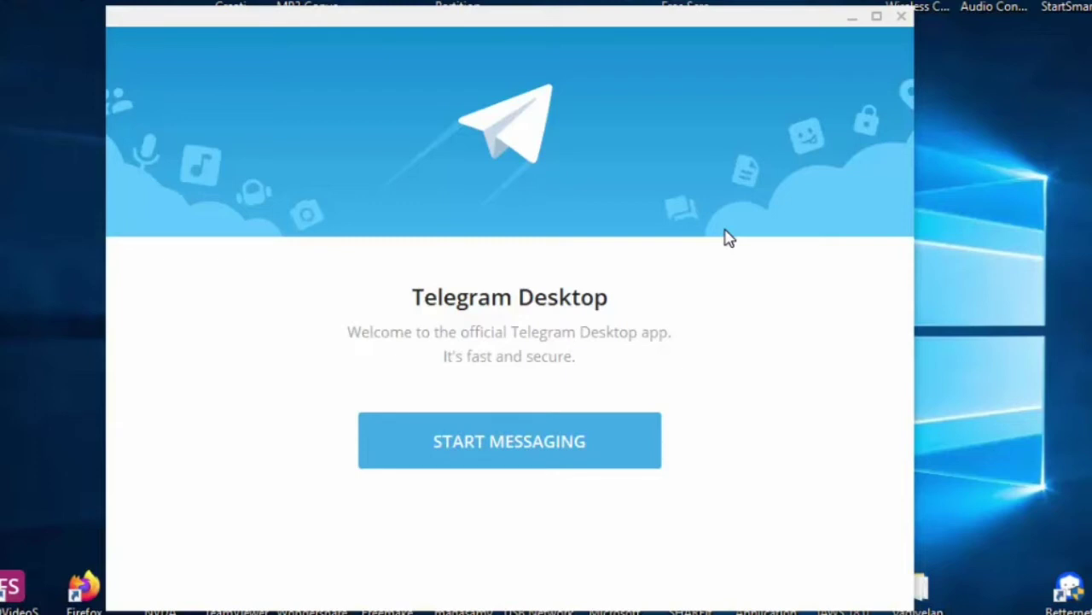
Begin signing in and set the country code to +91 for India
key(Return)
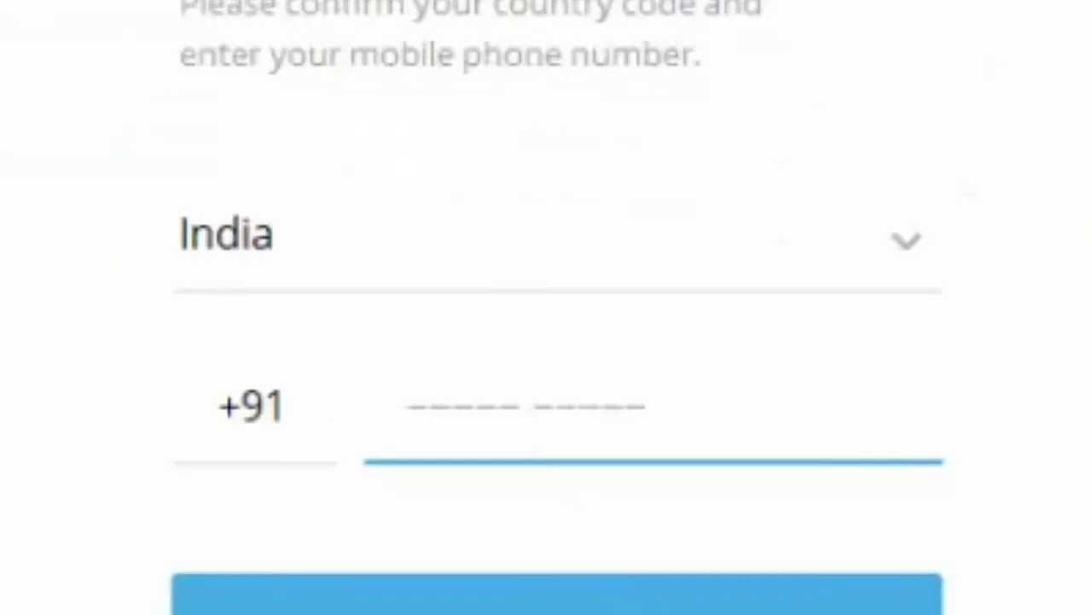
key(shift+Tab)
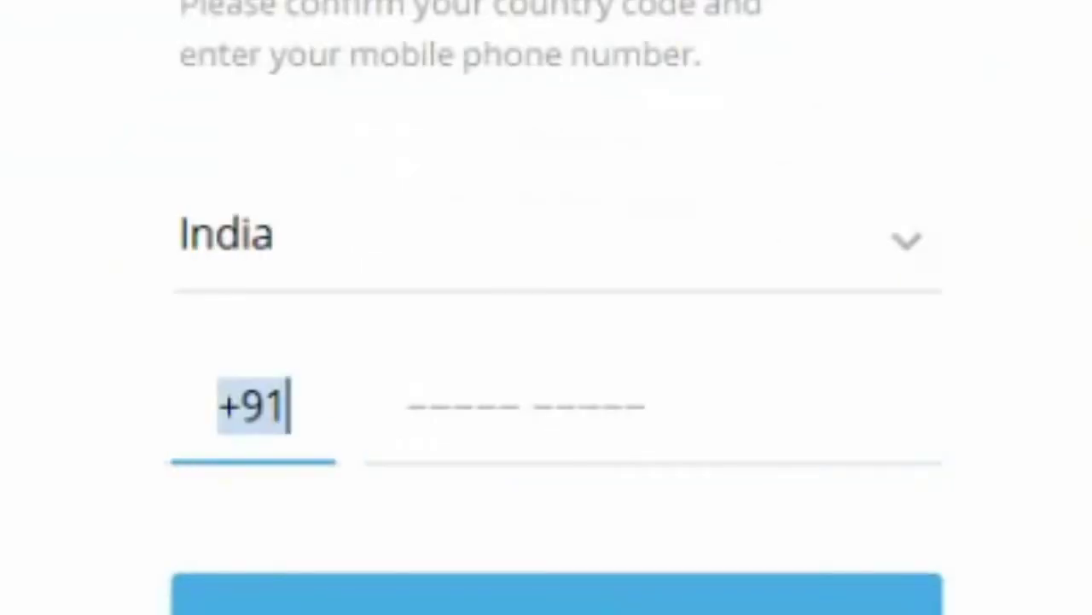
key(Tab)
key(shift+Tab)
key(Tab)
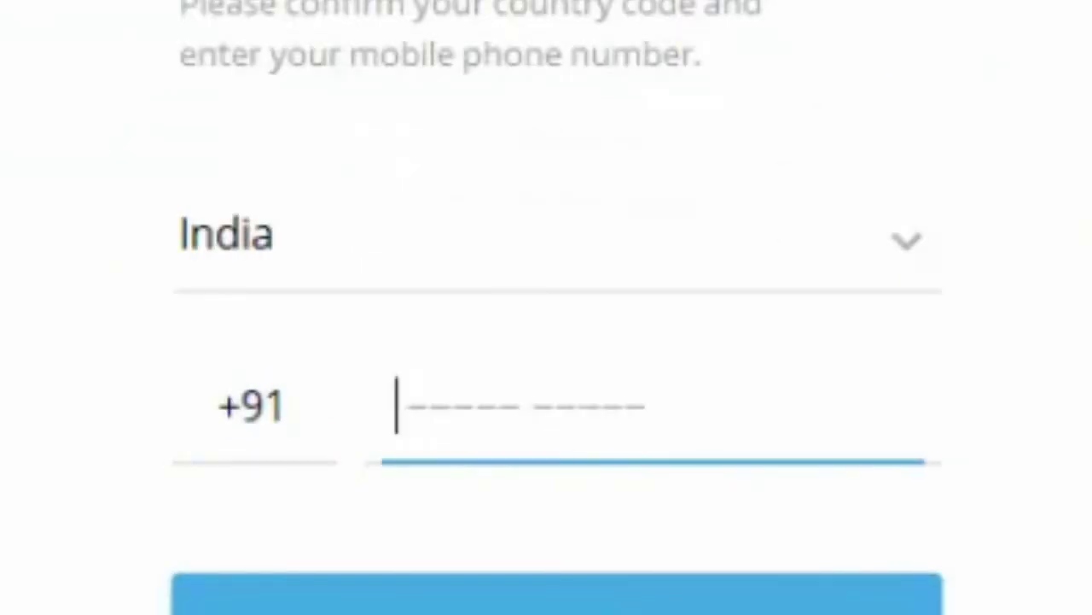
key(shift+Tab)
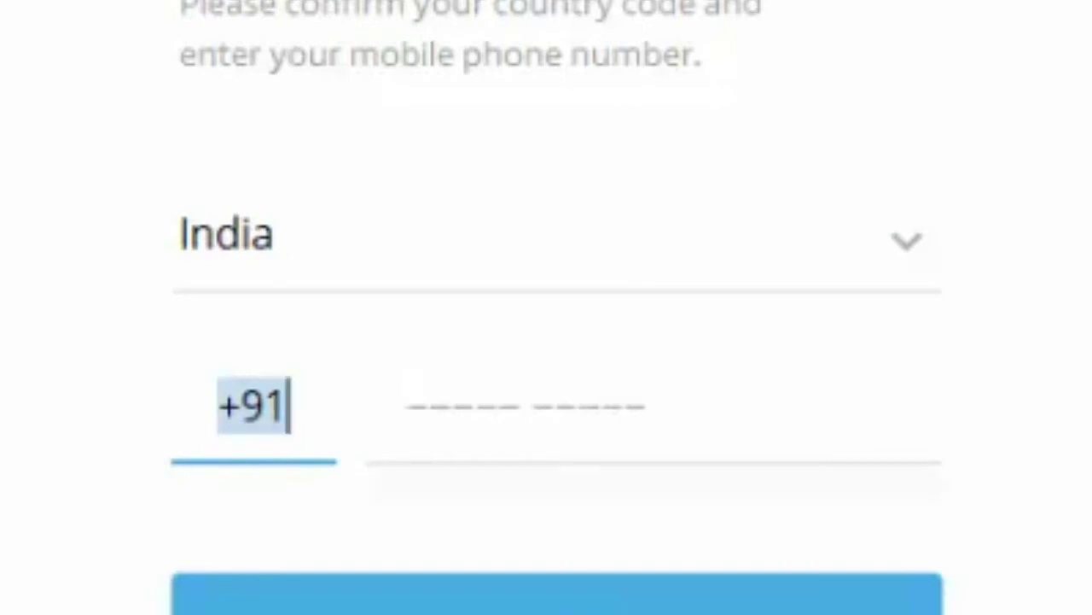
key(BackSpace)
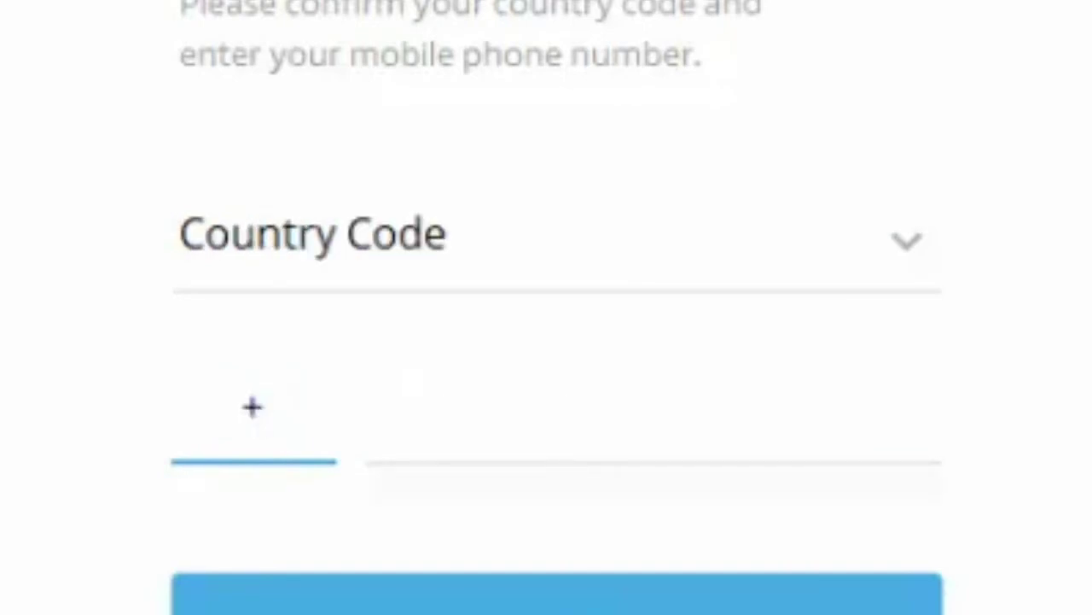
text(91)
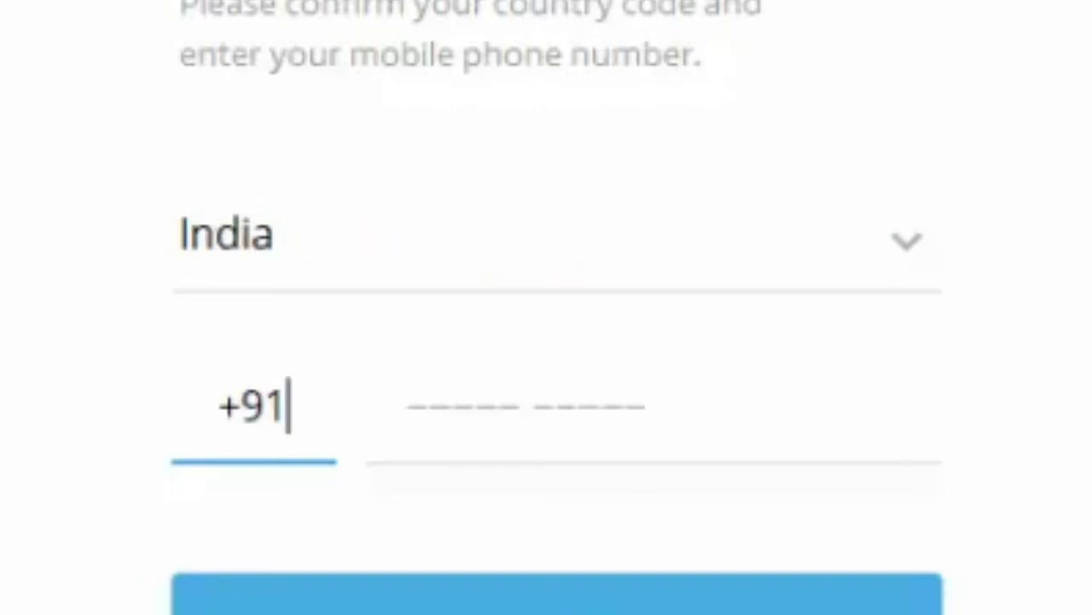
Enter the account's mobile number in the phone-number field, correcting its last digits
key(Tab)
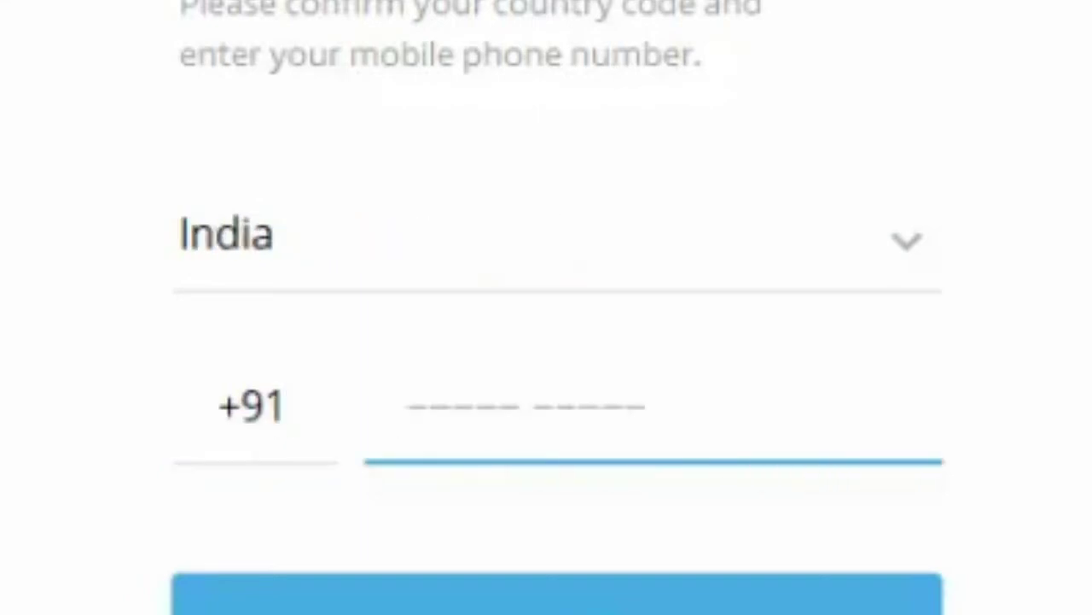
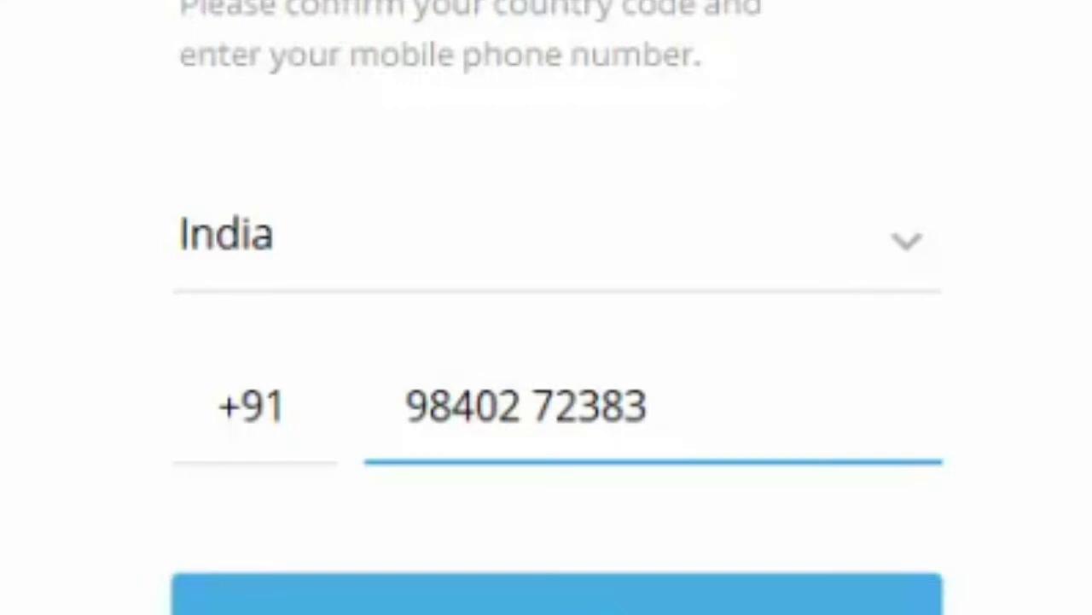
key(shift+Tab)
key(Tab)
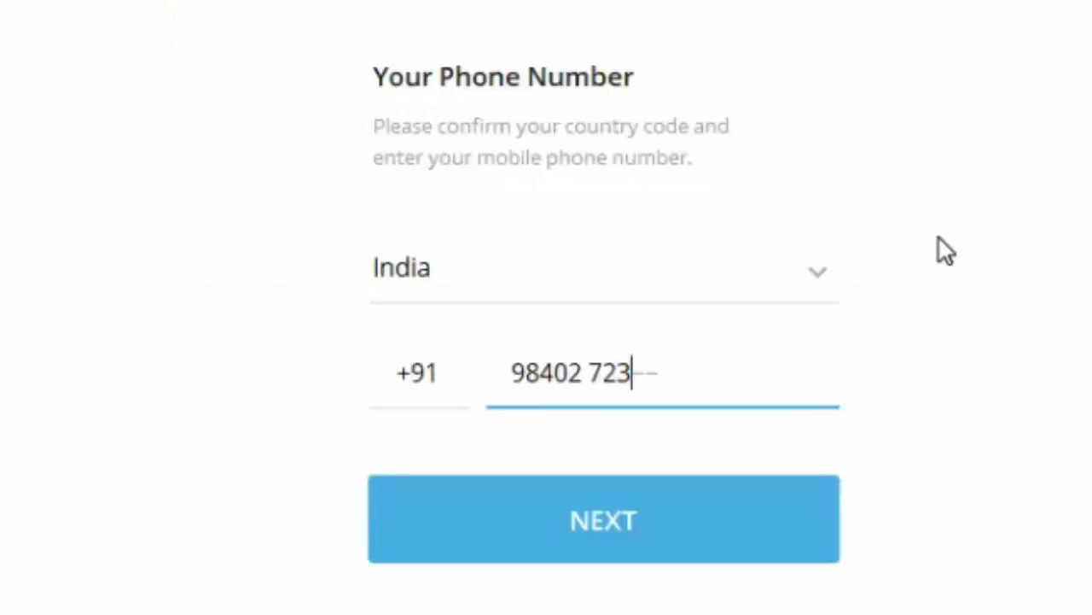
text(83)
key(shift+Tab)
key(Tab)
key(shift+Tab)
key(Tab)
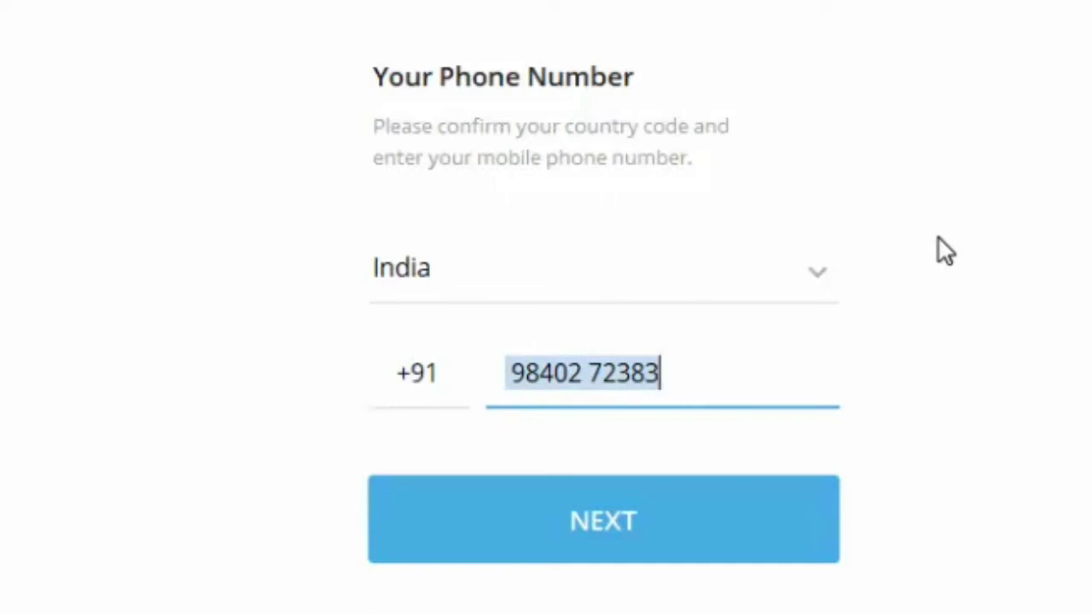
Submit the +91 mobile number to request a login code
key(Return)
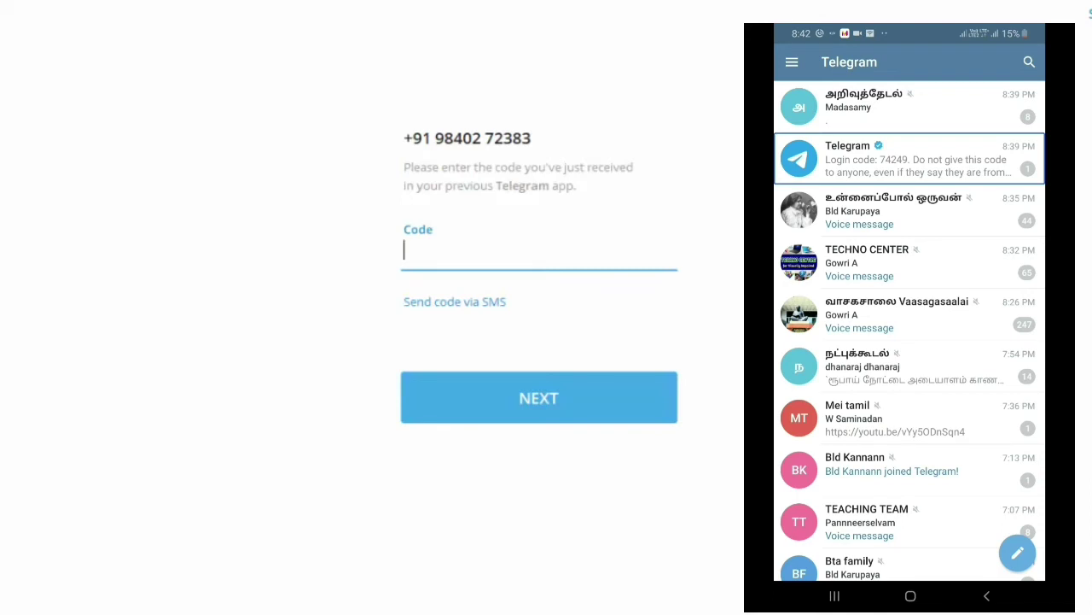
Read the login code from the phone's Telegram chat and type it into the Code field
key(Return)
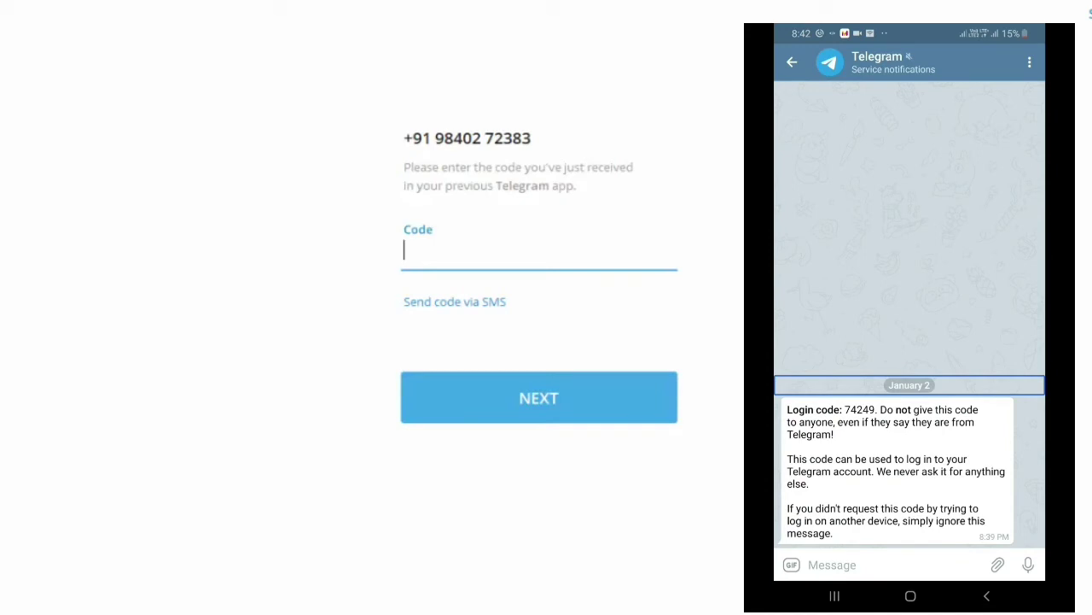
key(Down)
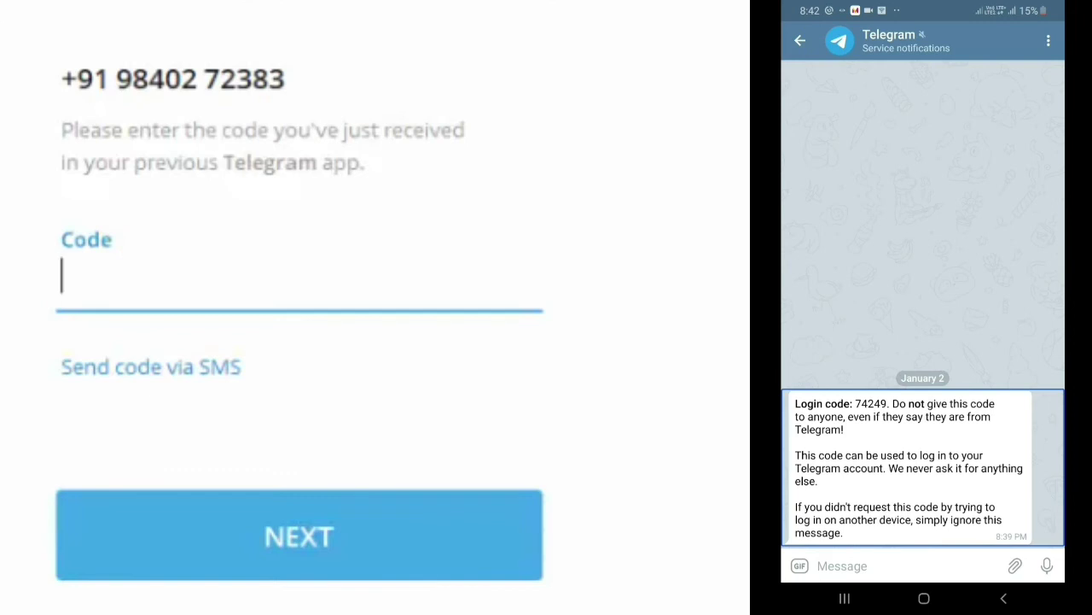
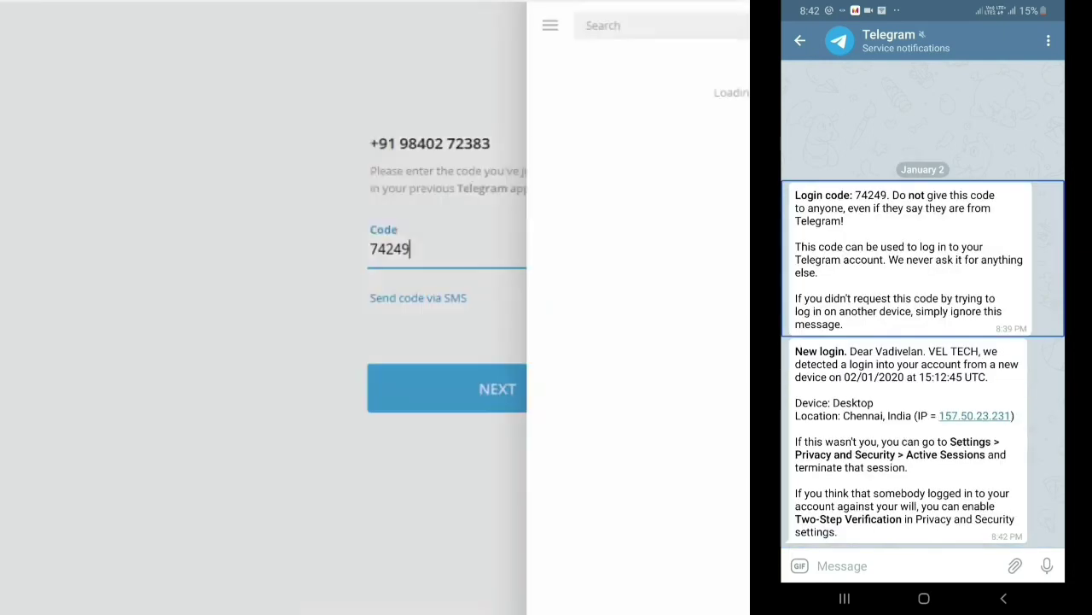